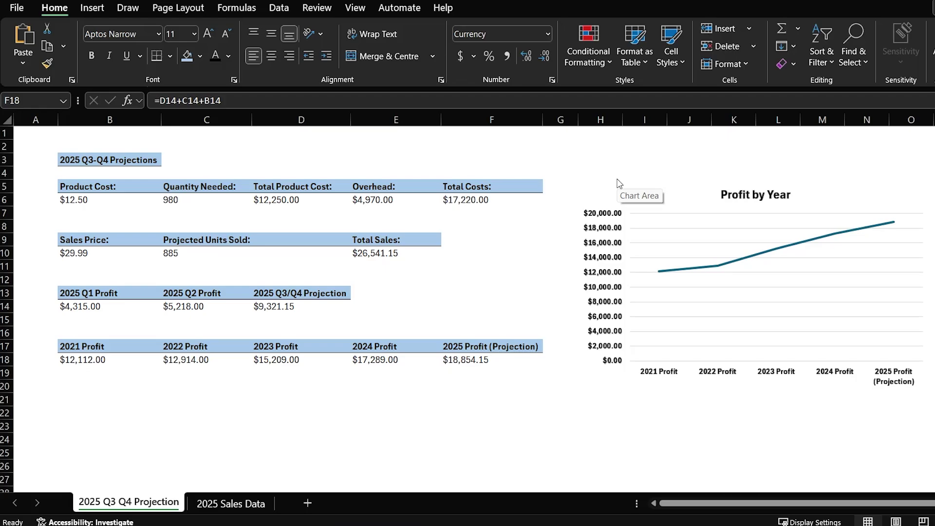
Step: Select the Profit by Year chart and bring up Excel's Review tools
click(616, 213)
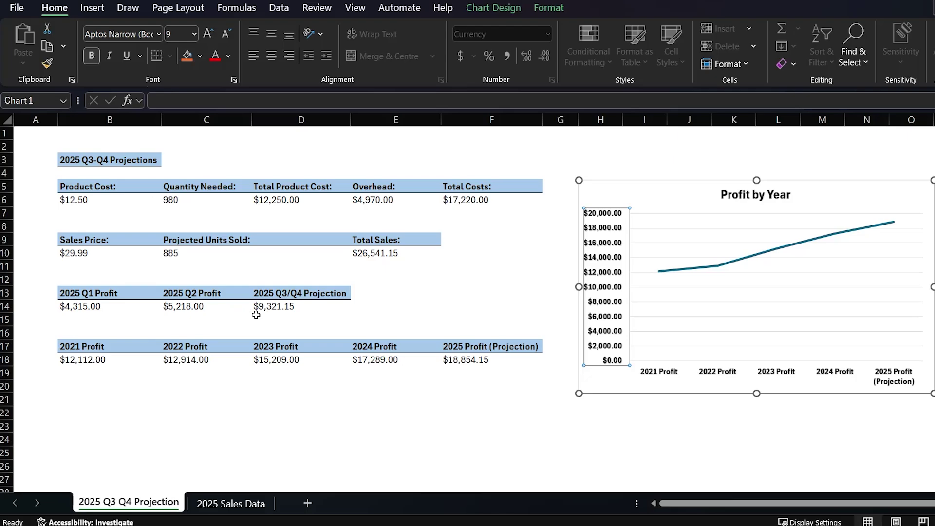
click(322, 11)
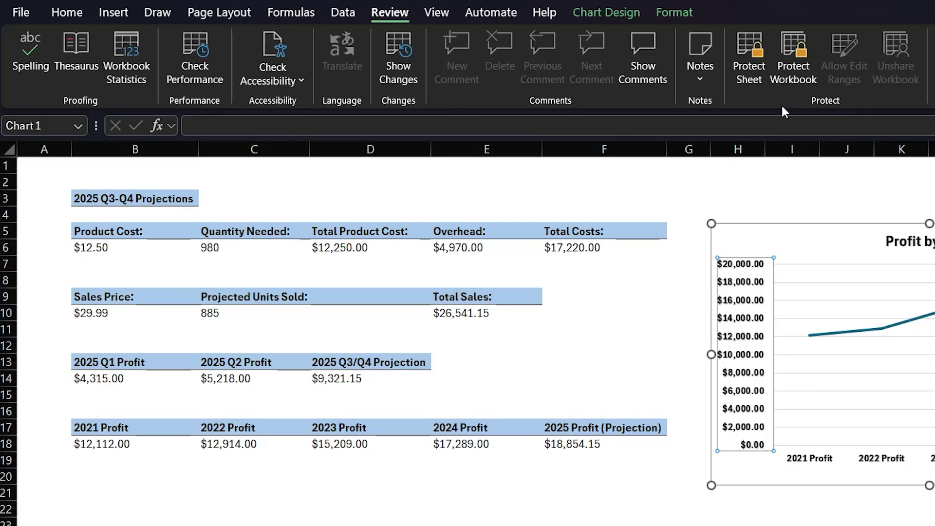
Step: Protect the 2025 Q3 Q4 Projection sheet with a password, keeping select locked/unlocked cells allowed
click(751, 71)
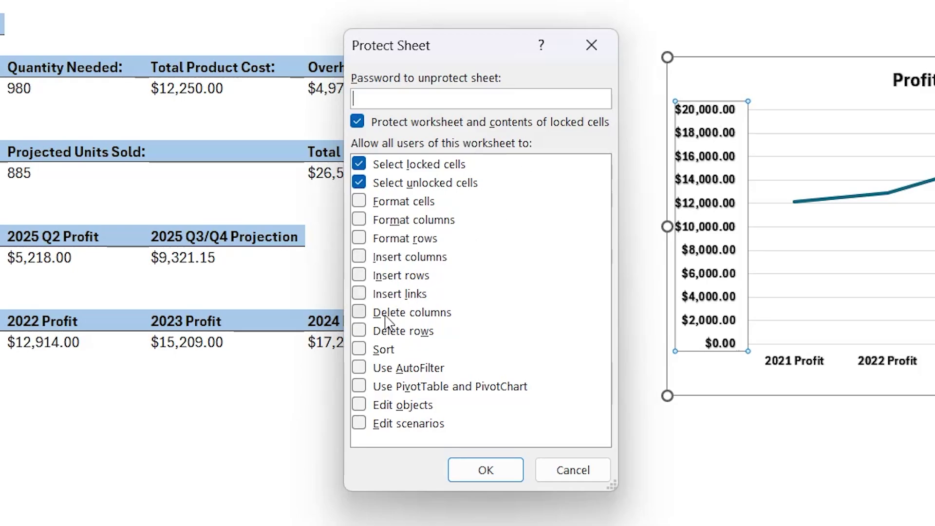
click(360, 406)
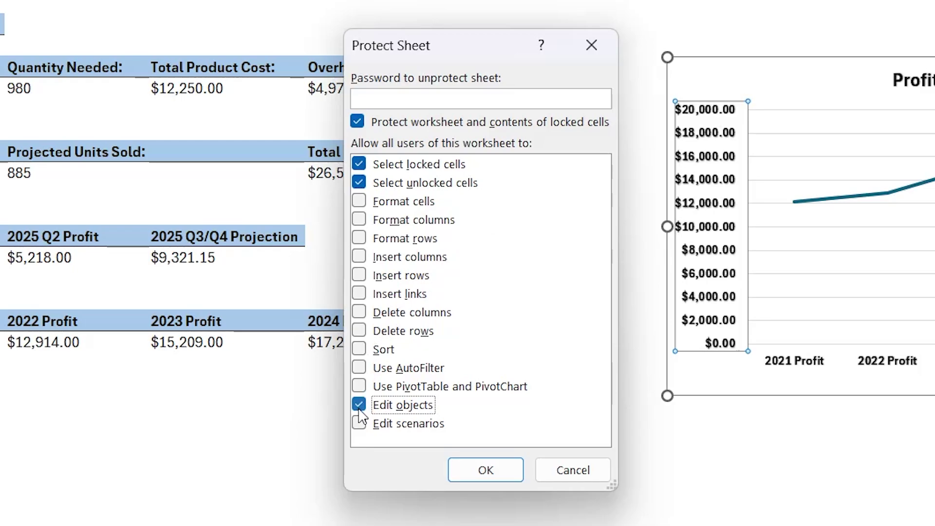
click(360, 406)
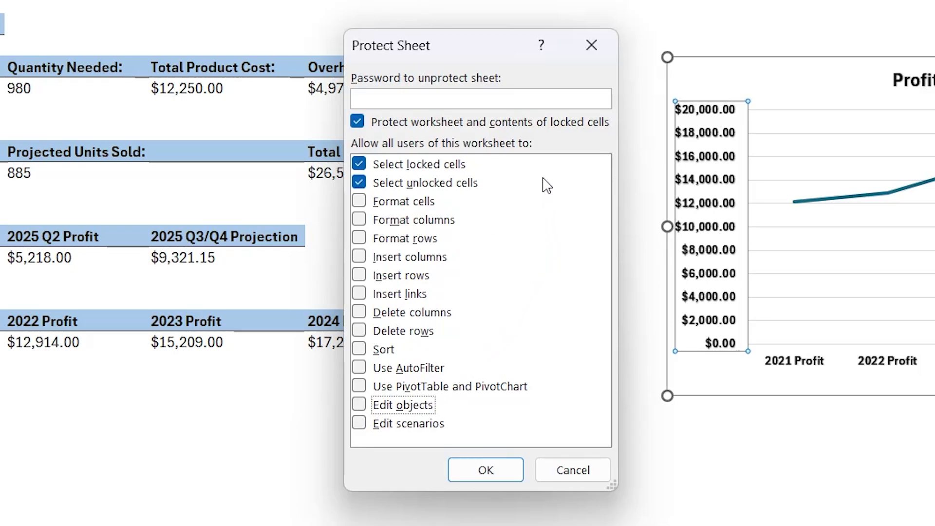
click(360, 165)
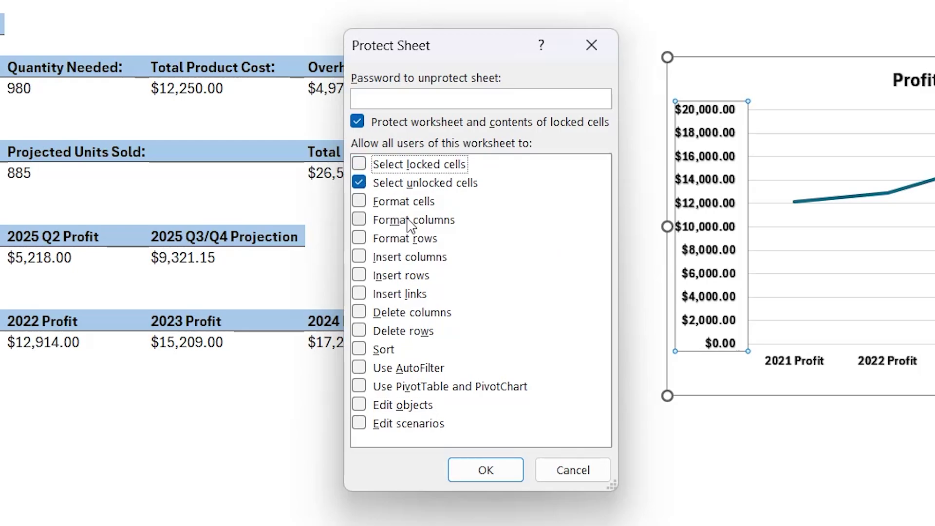
click(360, 165)
click(482, 103)
text(p)
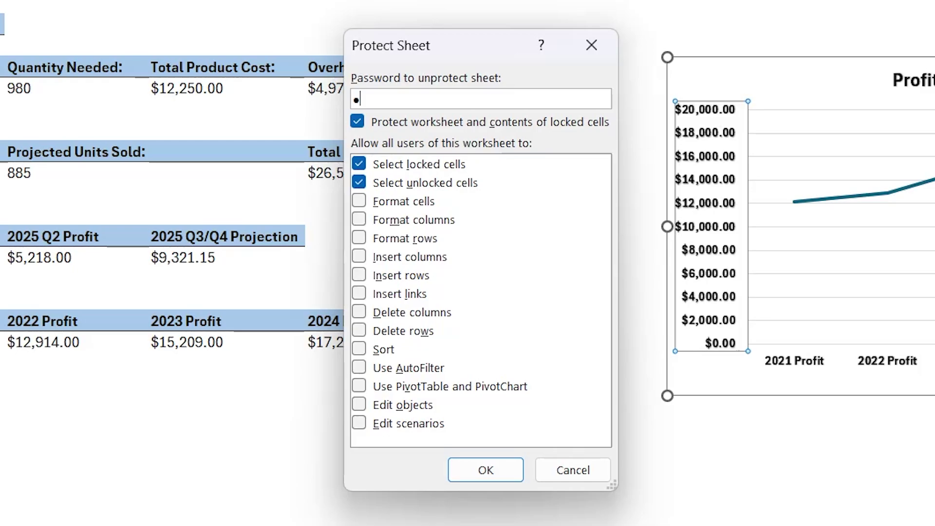
text(ass)
click(486, 465)
text(pas)
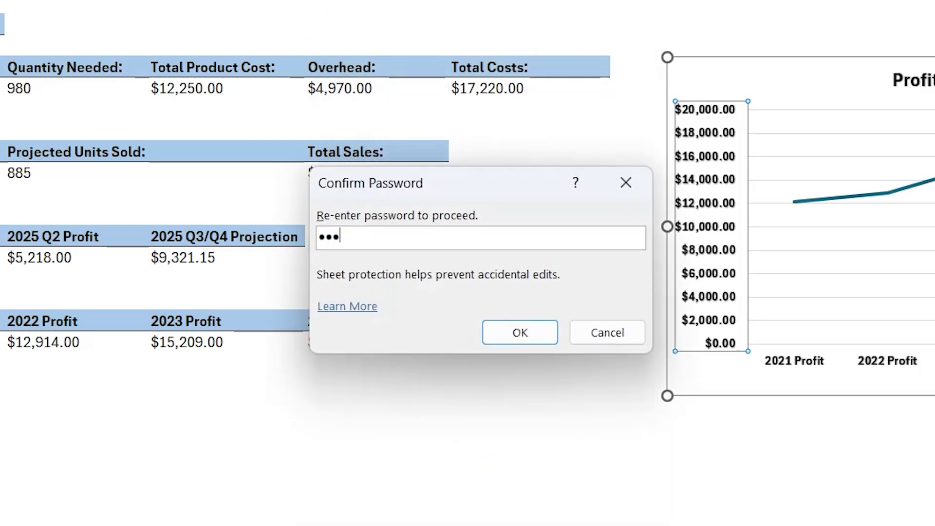
text(s)
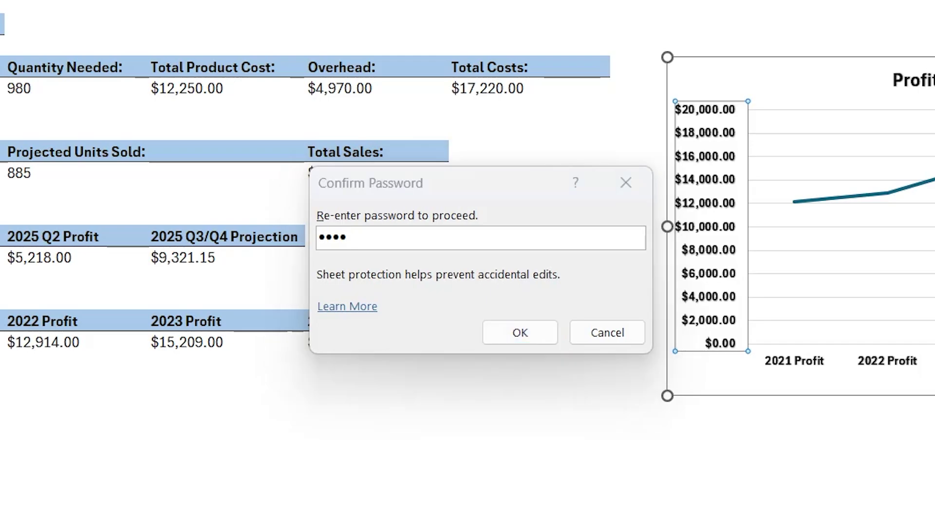
click(518, 341)
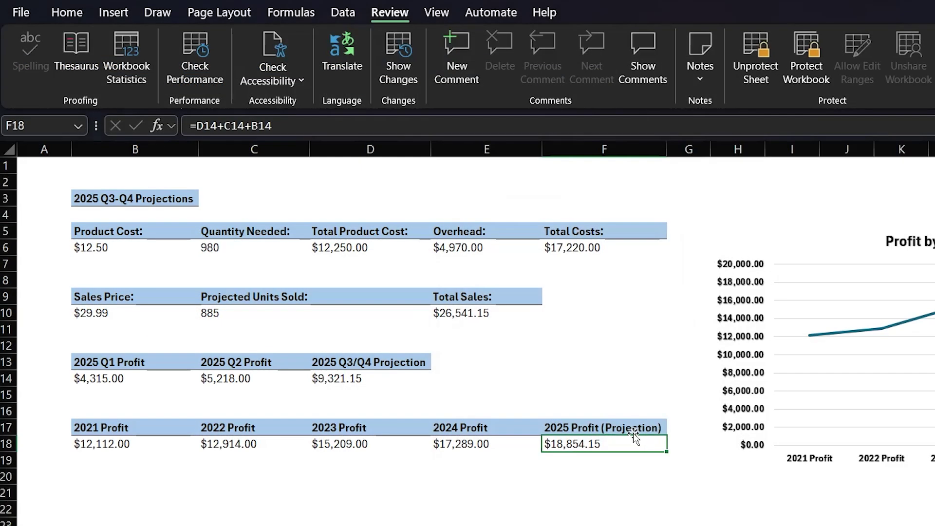
Step: Try editing the locked 2024 Profit cell E18 and dismiss the protected-sheet warning
click(507, 446)
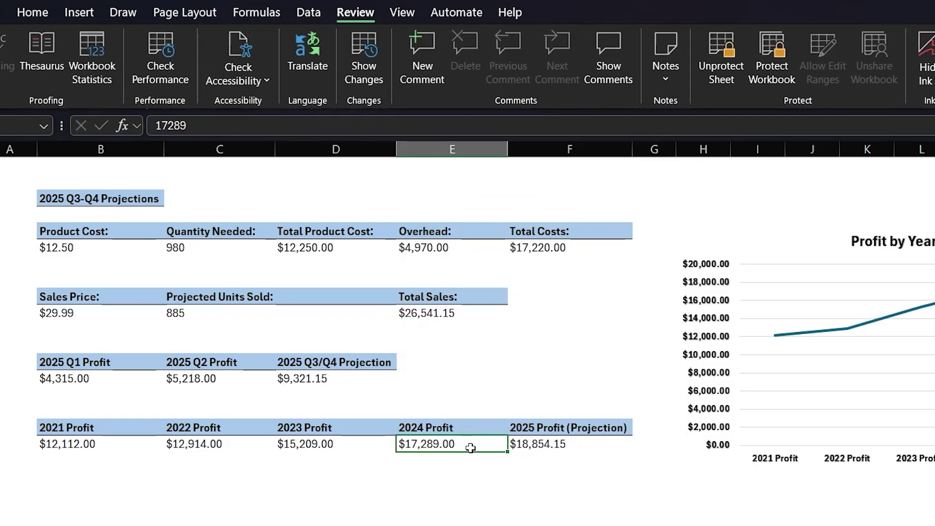
double_click(507, 447)
click(650, 362)
Step: Select D14 and unprotect the sheet by entering its password
click(190, 378)
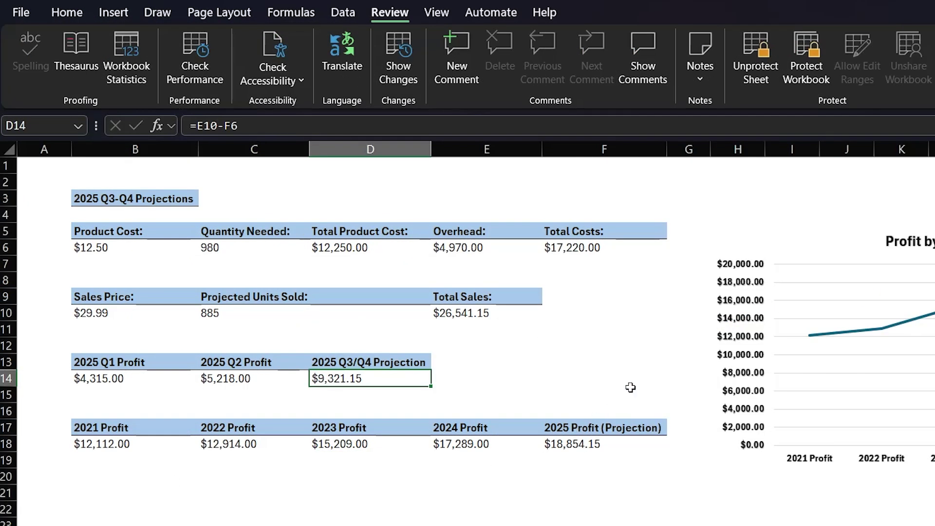
click(755, 69)
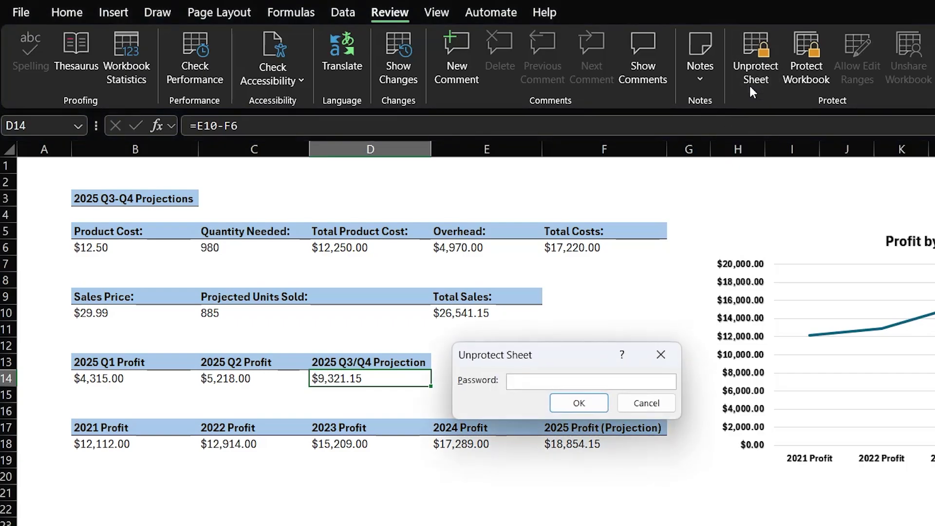
text(1234)
key(Return)
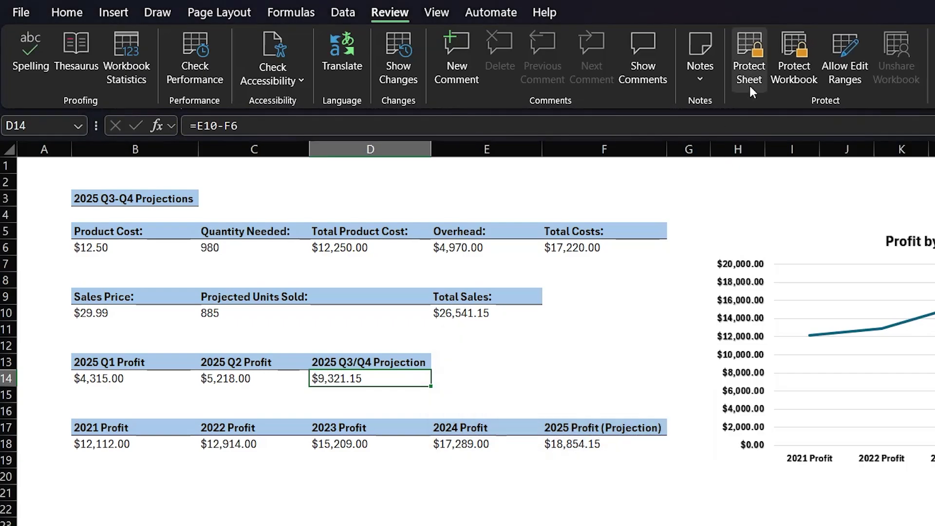
Step: Clear D14 to test editing, then undo so it holds =E10-F6 ($9,321.15) again
key(BackSpace)
key(Return)
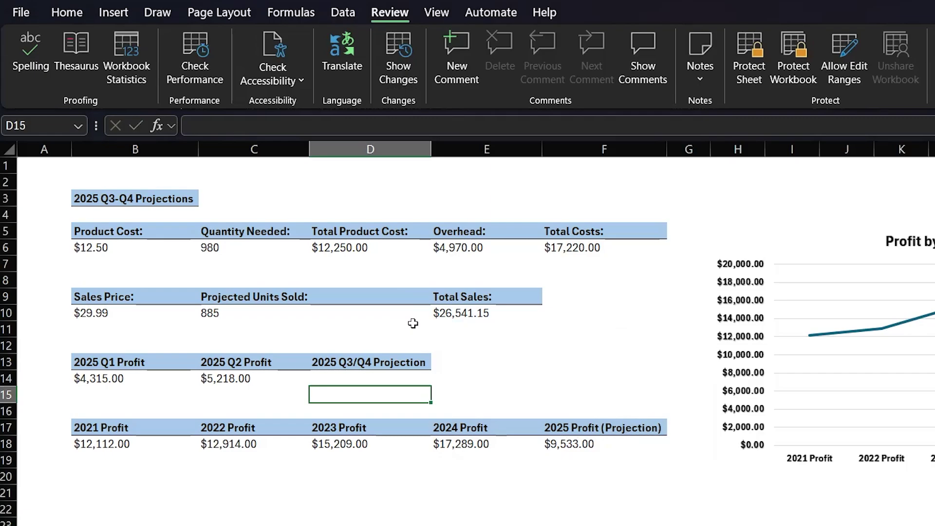
key(Up)
key(ctrl+z)
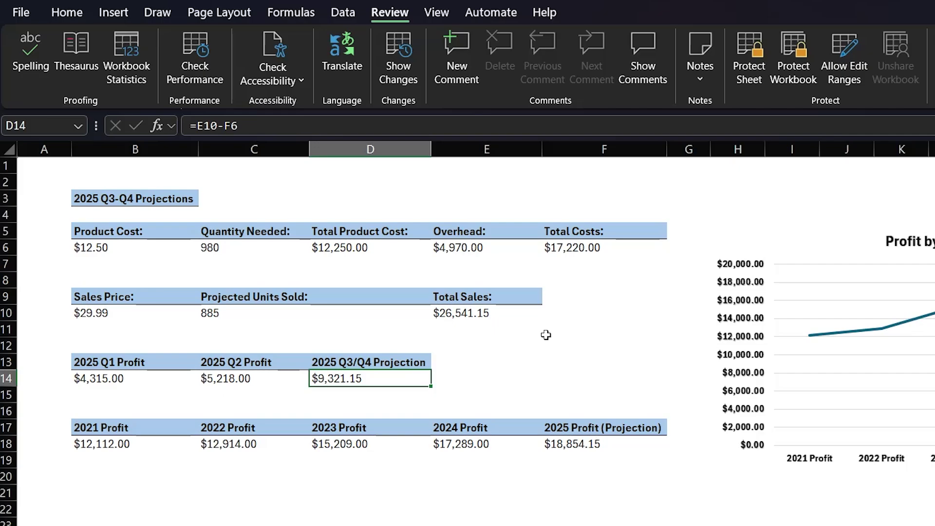
click(584, 446)
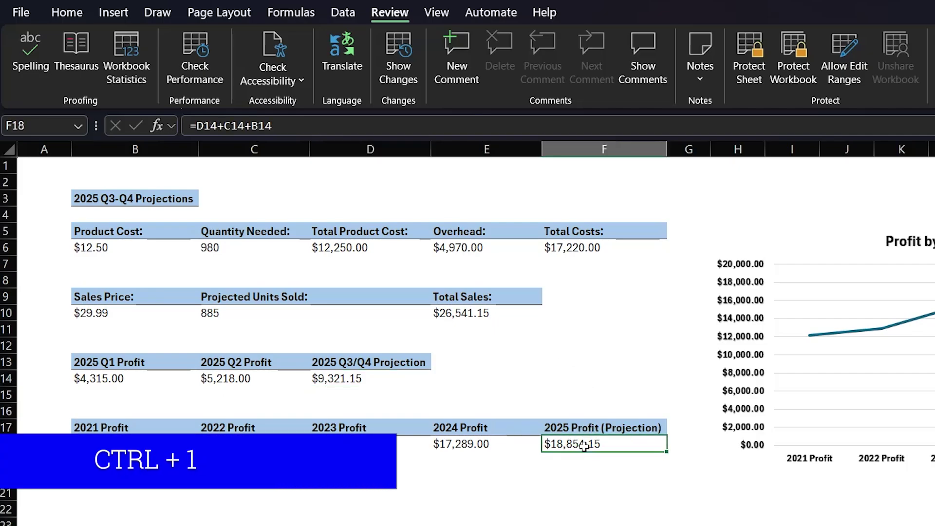
key(ctrl+1)
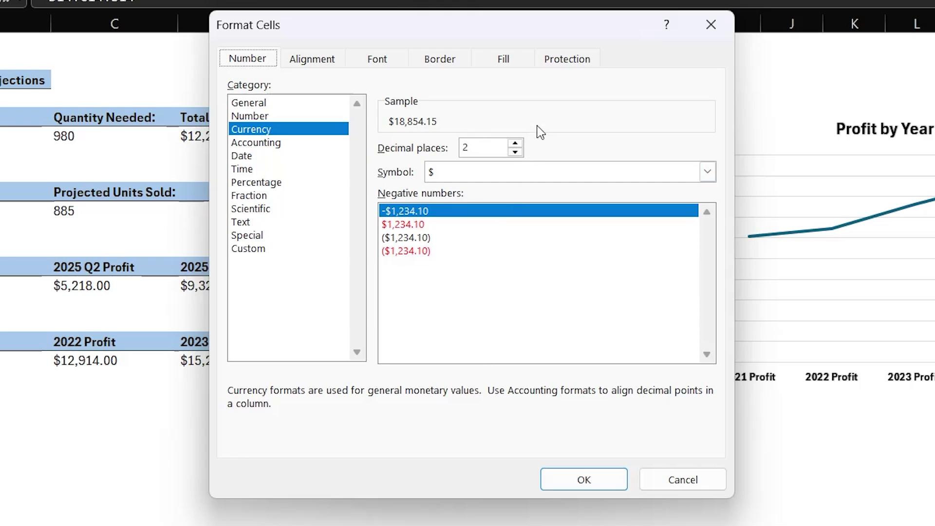
click(563, 61)
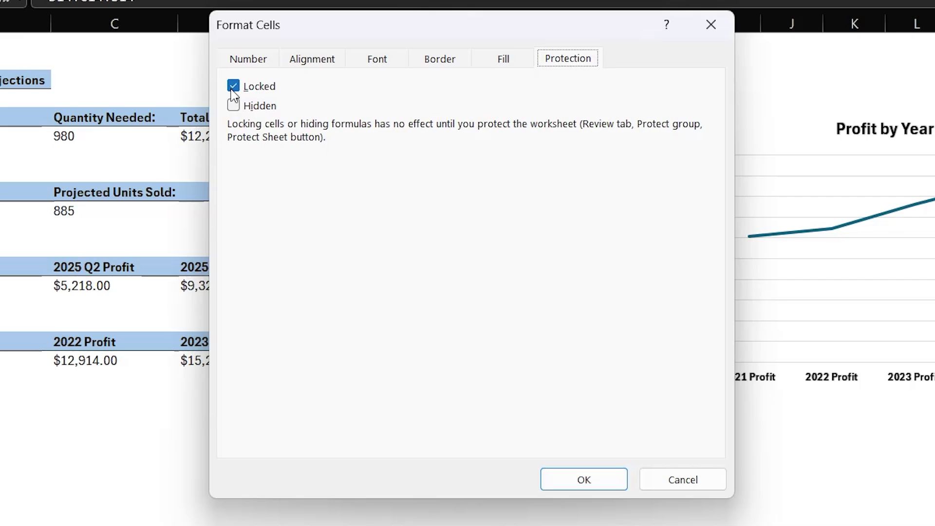
key(Return)
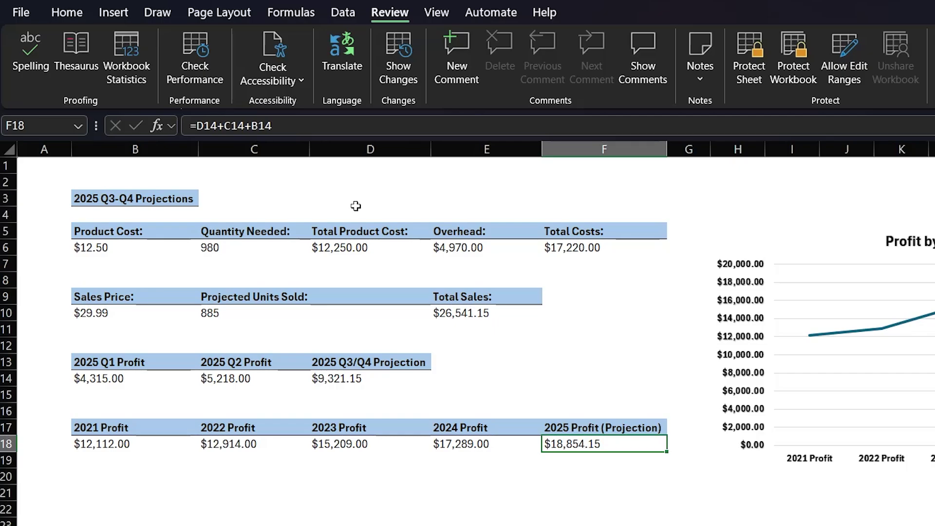
Step: Unlock every cell on the worksheet via Format Cells > Protection
click(10, 153)
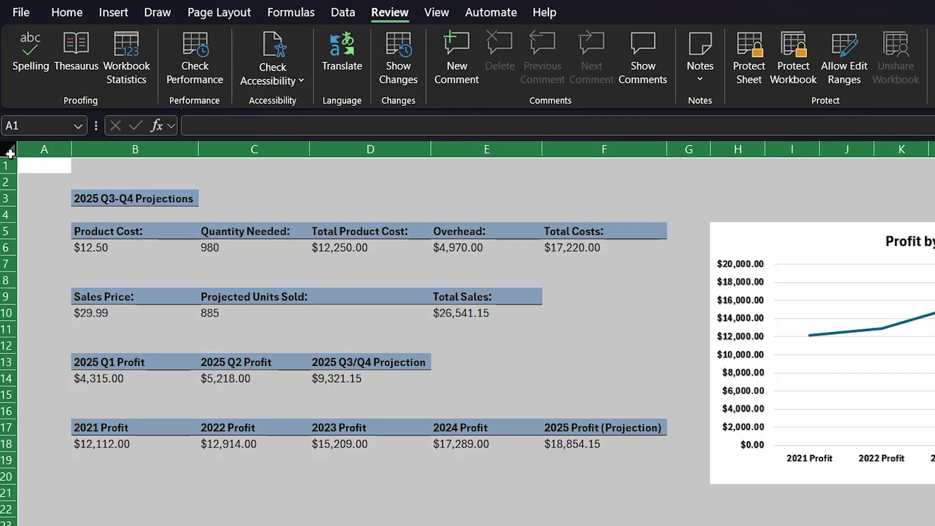
key(ctrl+1)
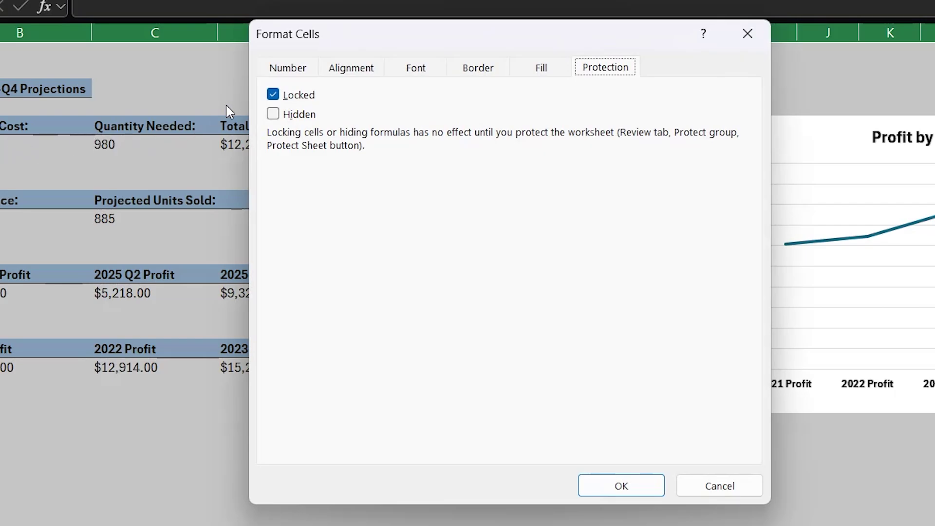
click(272, 94)
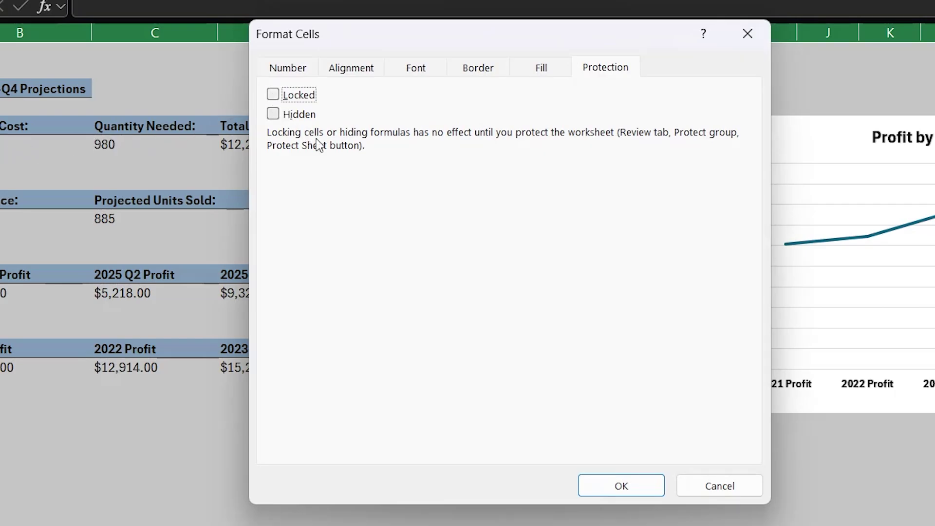
click(595, 484)
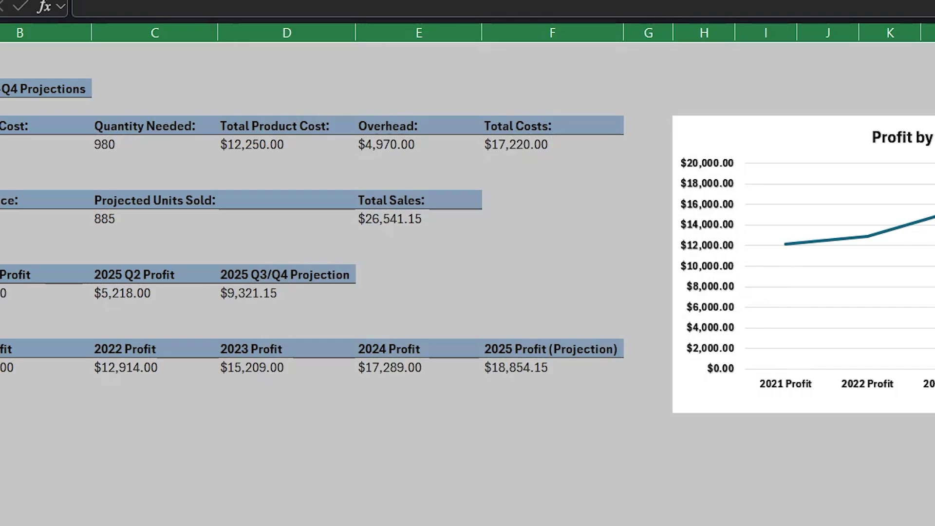
click(325, 456)
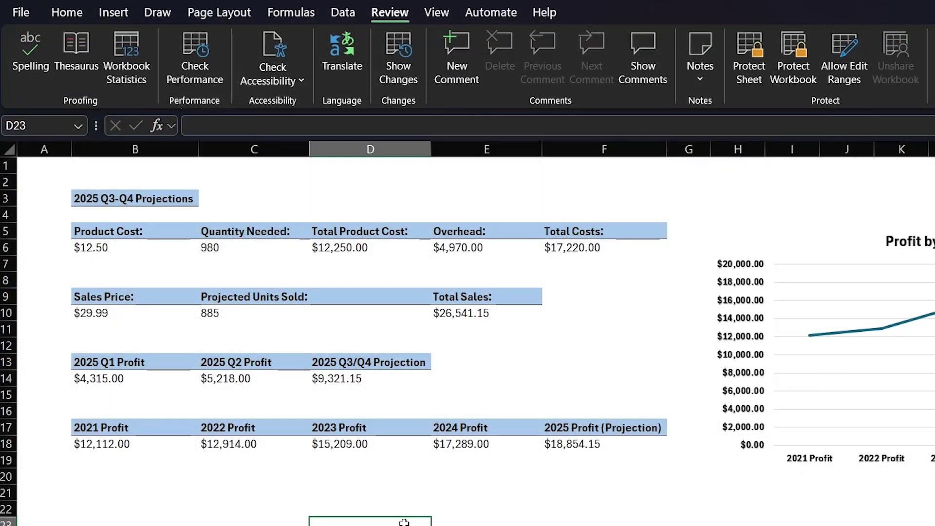
Step: Set the yearly profit cells B18:F18 as locked
drag(131, 446, 582, 446)
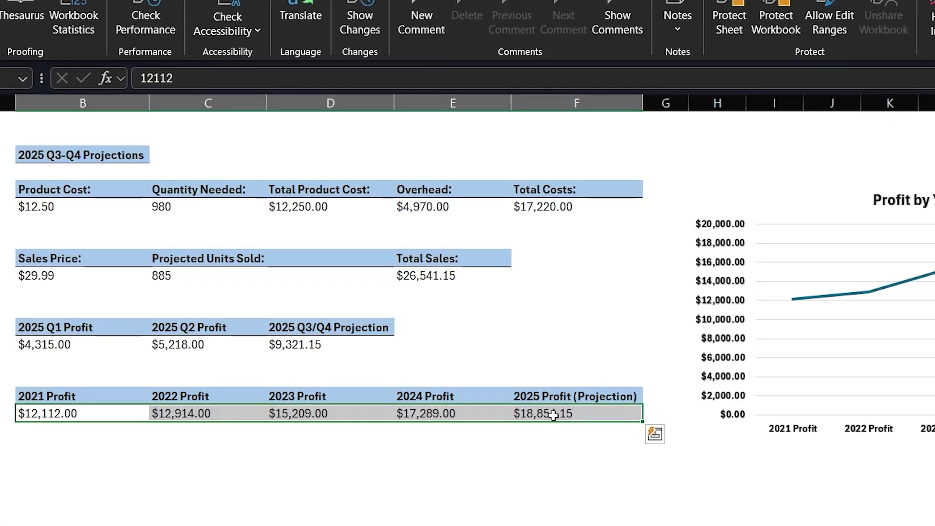
key(ctrl+1)
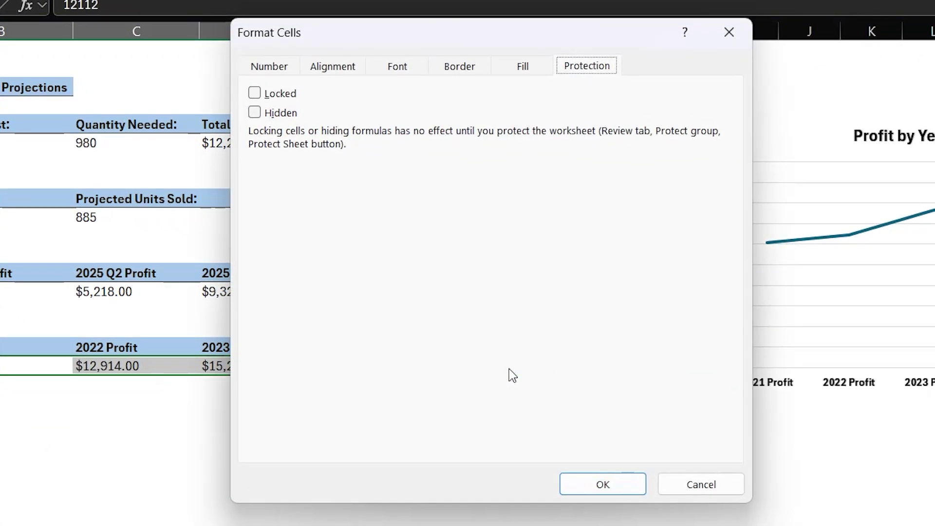
click(254, 93)
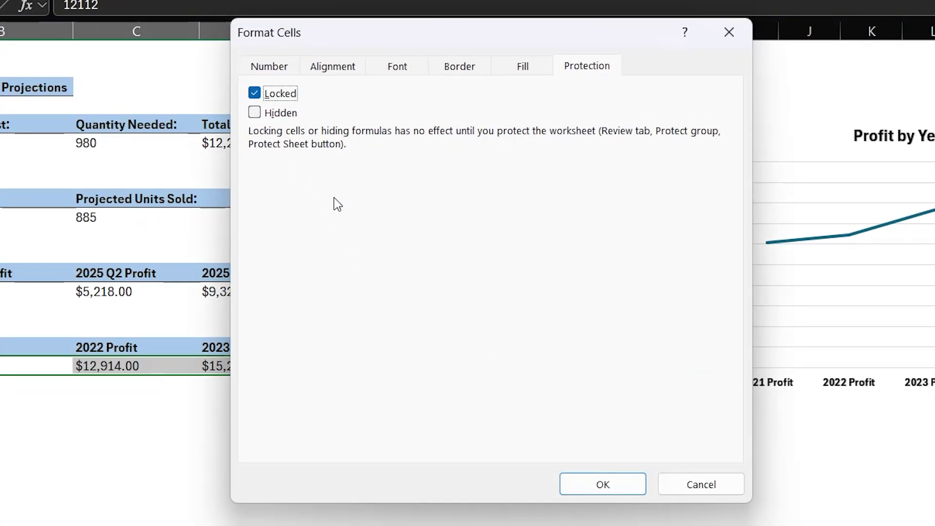
click(591, 486)
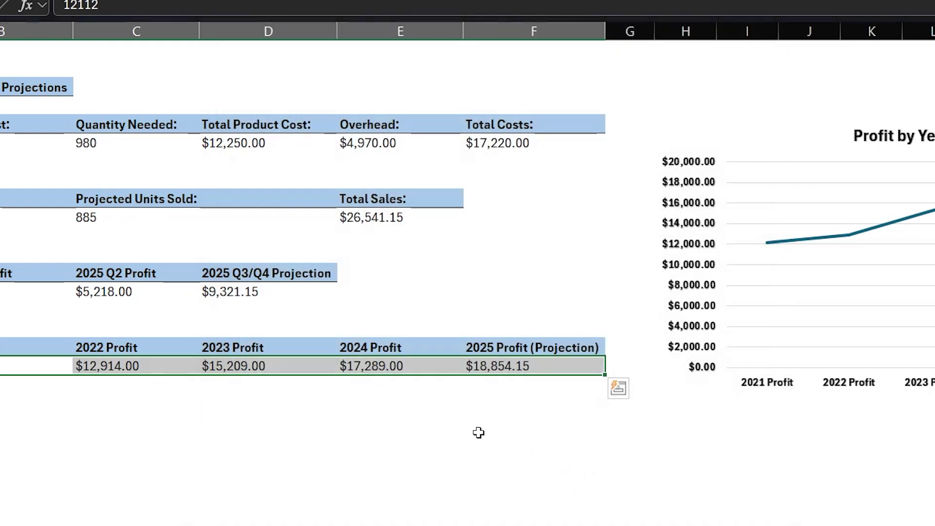
click(479, 432)
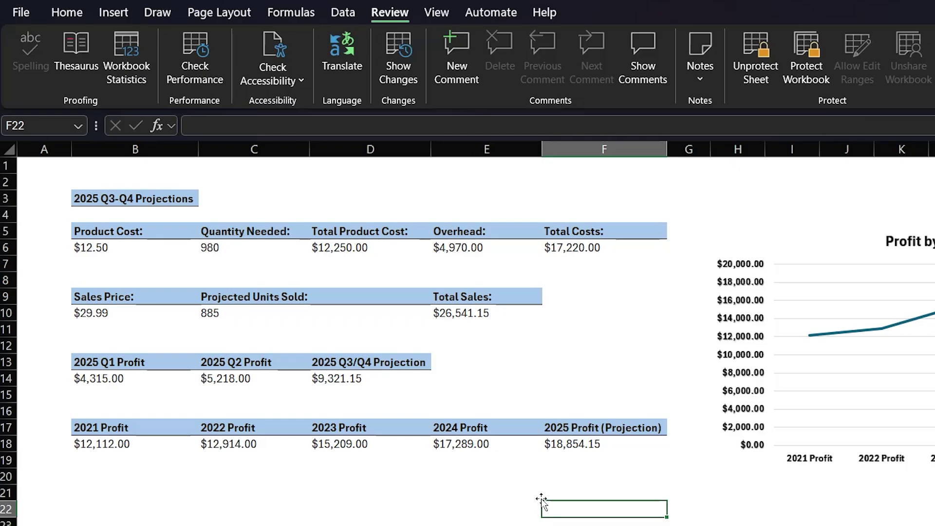
Step: Enter 12 in unlocked cell F15
click(554, 396)
text(12)
key(Return)
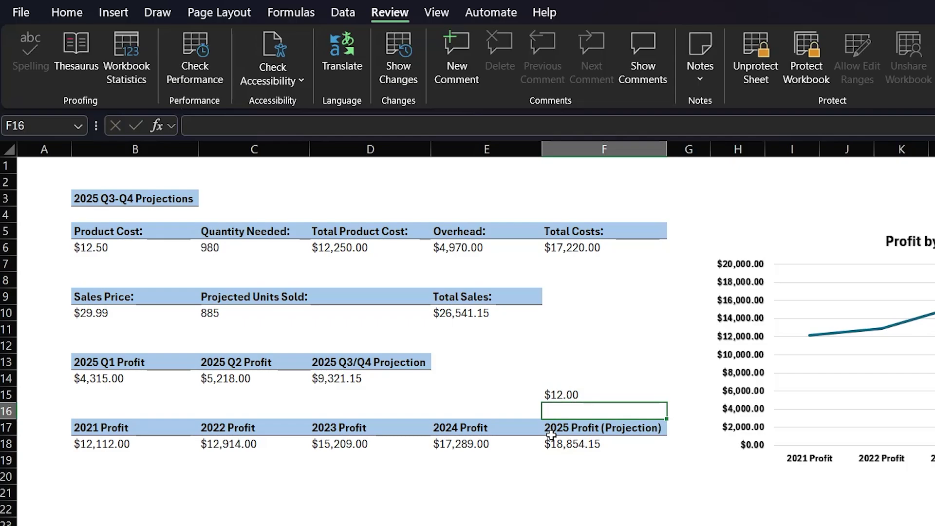
Step: Confirm locked cell F18 refuses editing, dismissing the protected-sheet warning
click(552, 447)
double_click(552, 447)
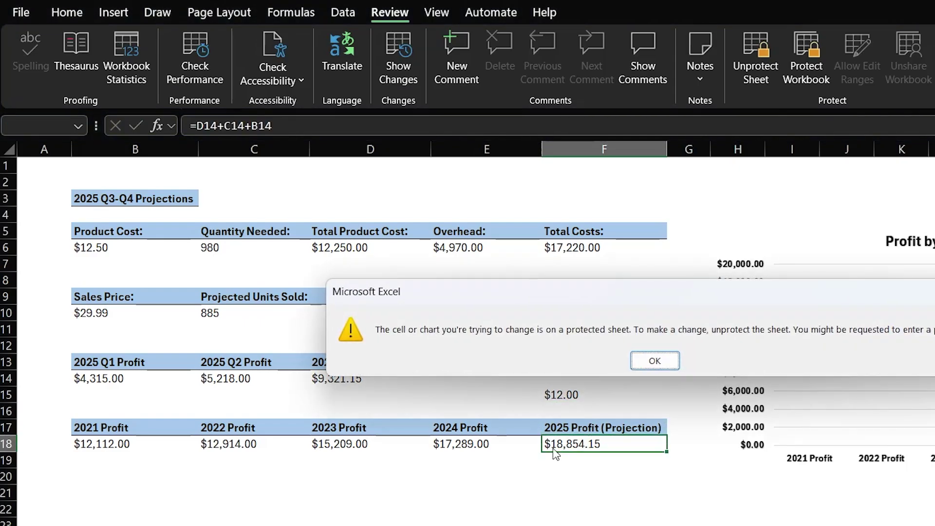
click(653, 361)
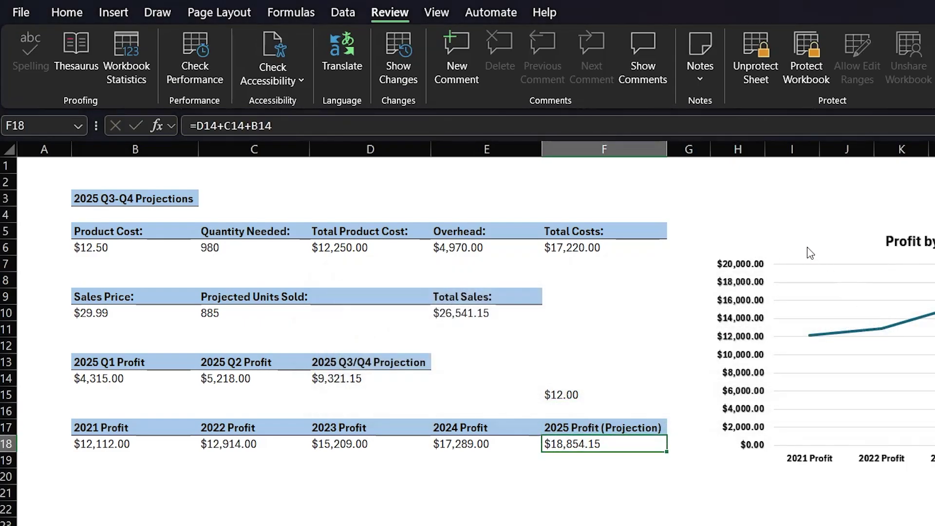
click(597, 376)
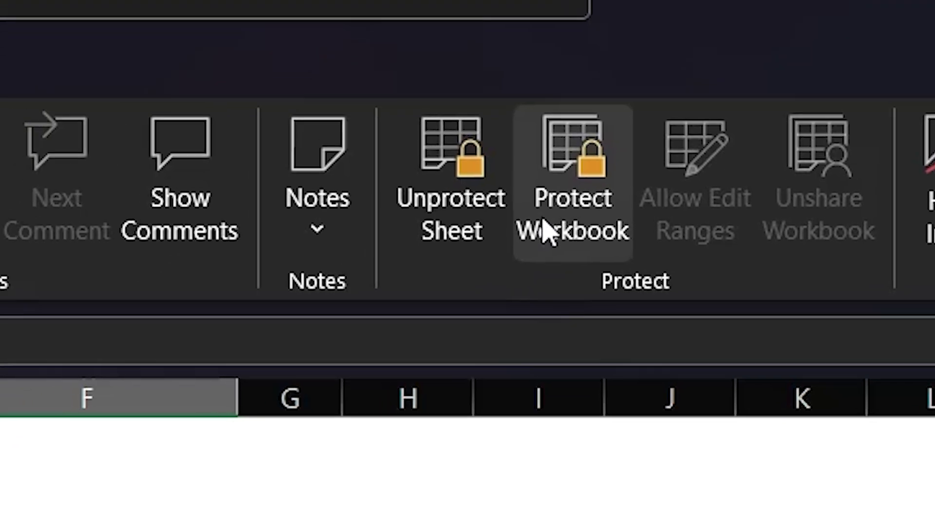
Step: Protect the workbook structure with a password and verify sheet-tab options are disabled
click(548, 230)
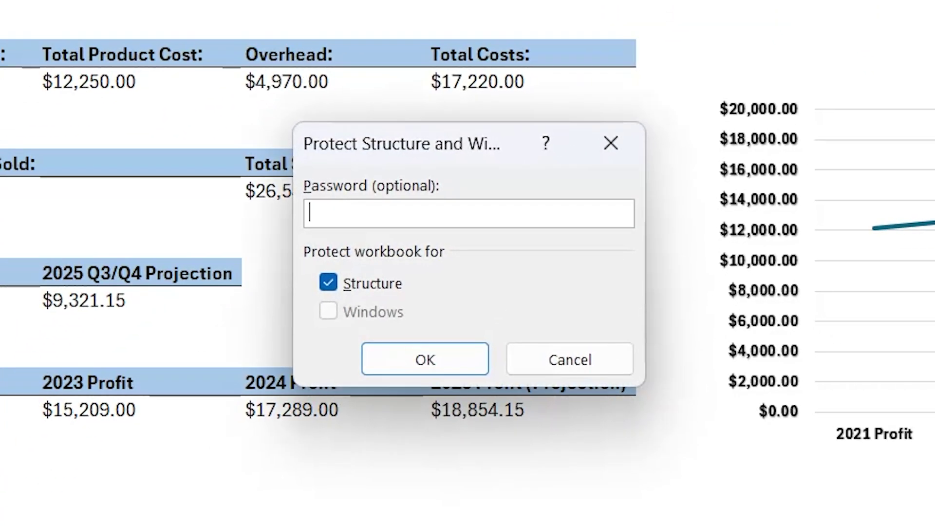
text(1234)
click(427, 359)
text(1234)
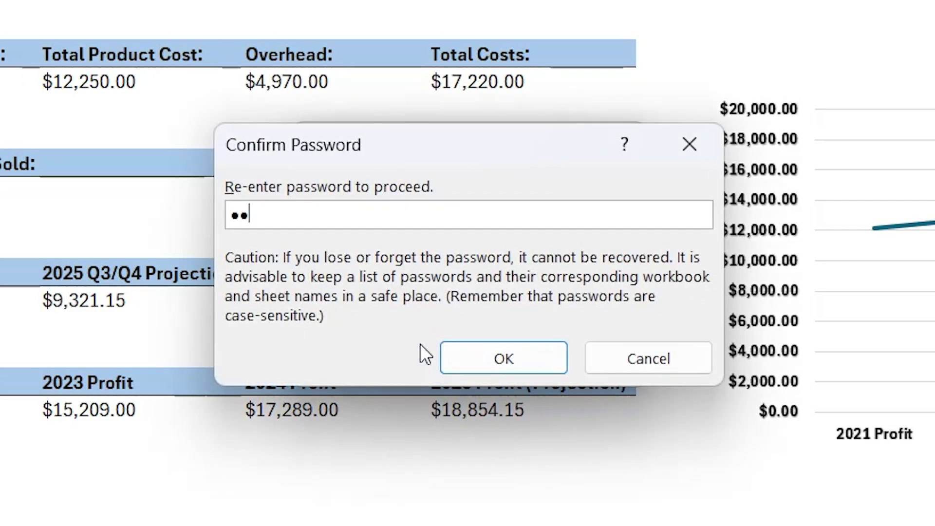
click(509, 356)
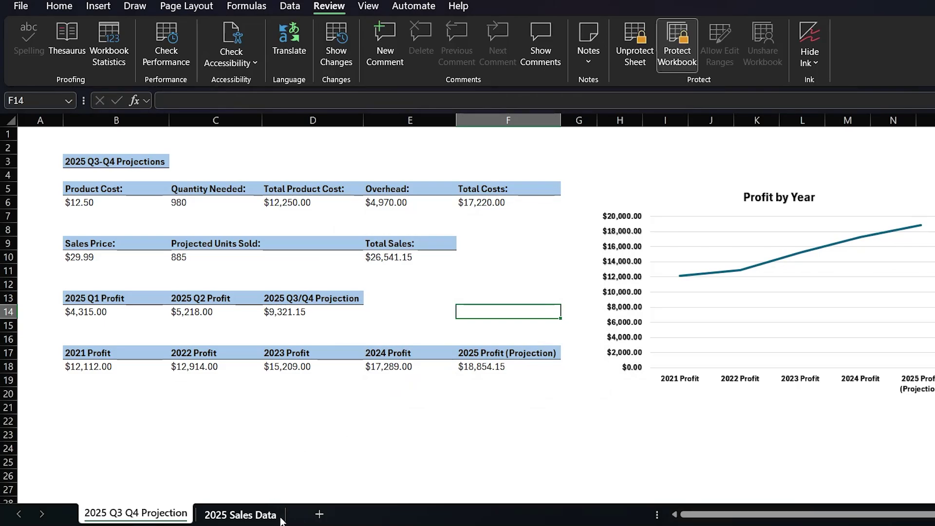
right_click(164, 514)
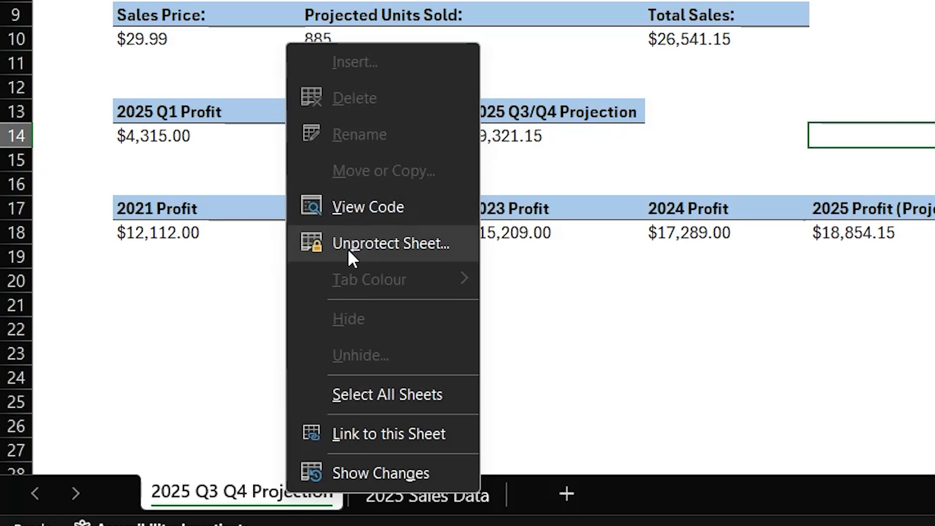
click(264, 350)
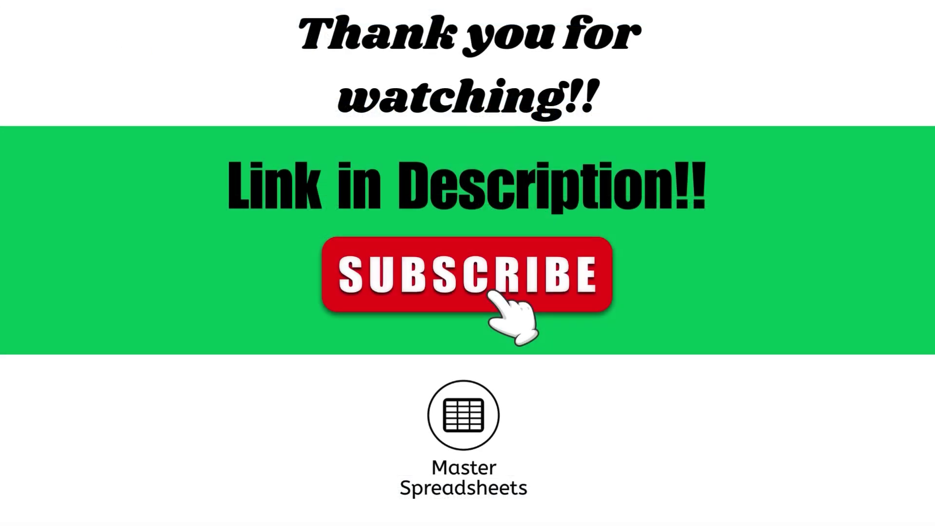